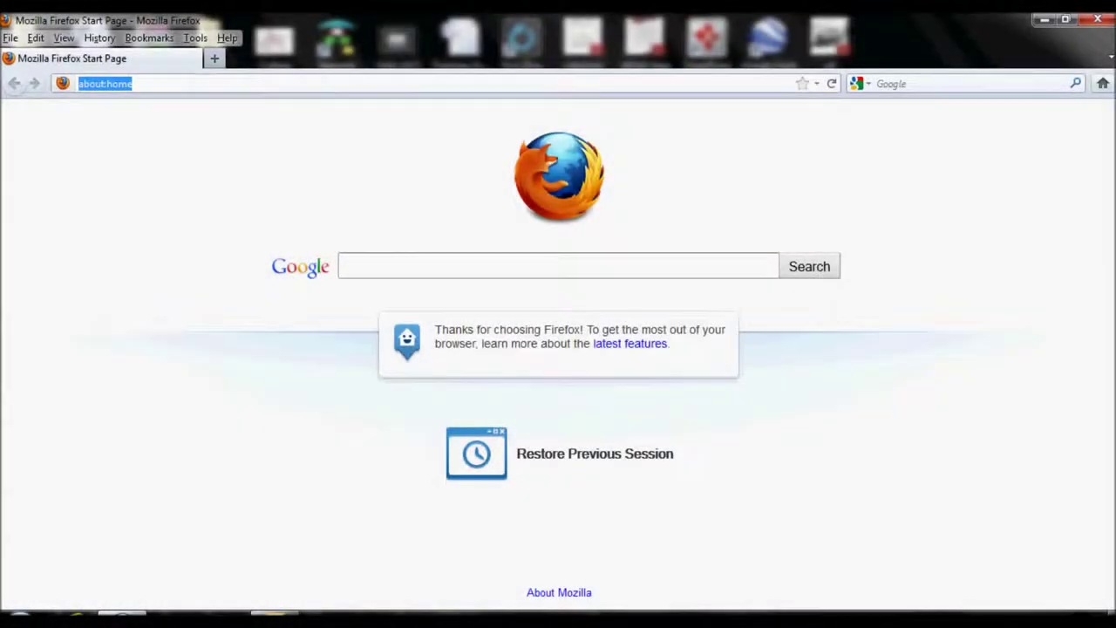
- Load the master unit at 192.168.10.121 and log in with the prefilled credentials
type("192")
key("Down")
key("Return")
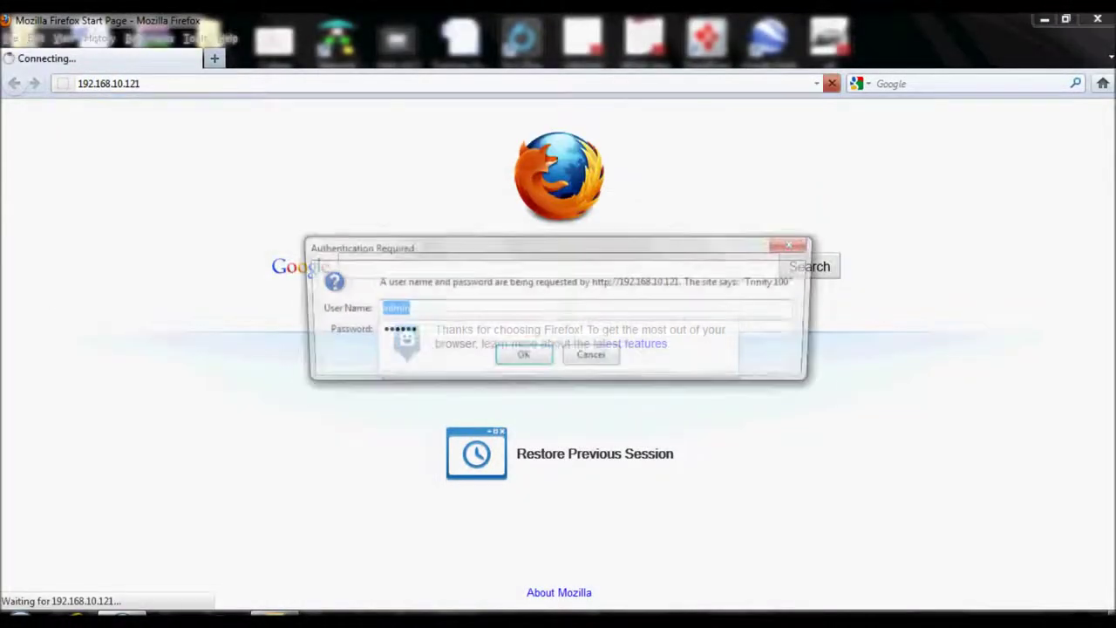
key("Return")
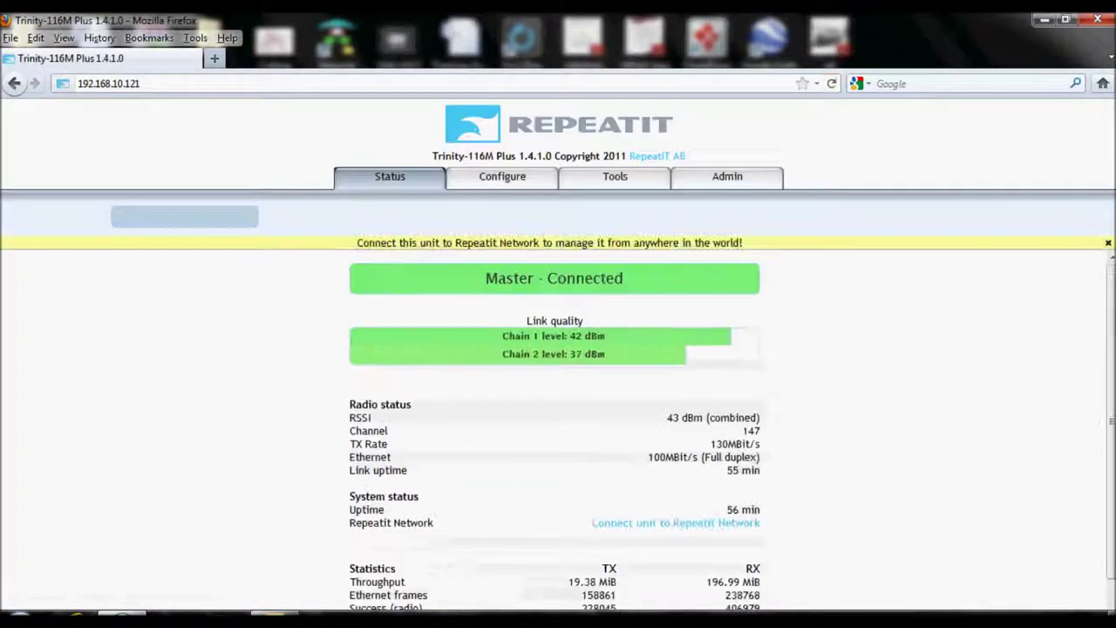
- Open the slave unit 192.168.10.120 in a second tab, then return to the master's status
key("ctrl+t")
type("192")
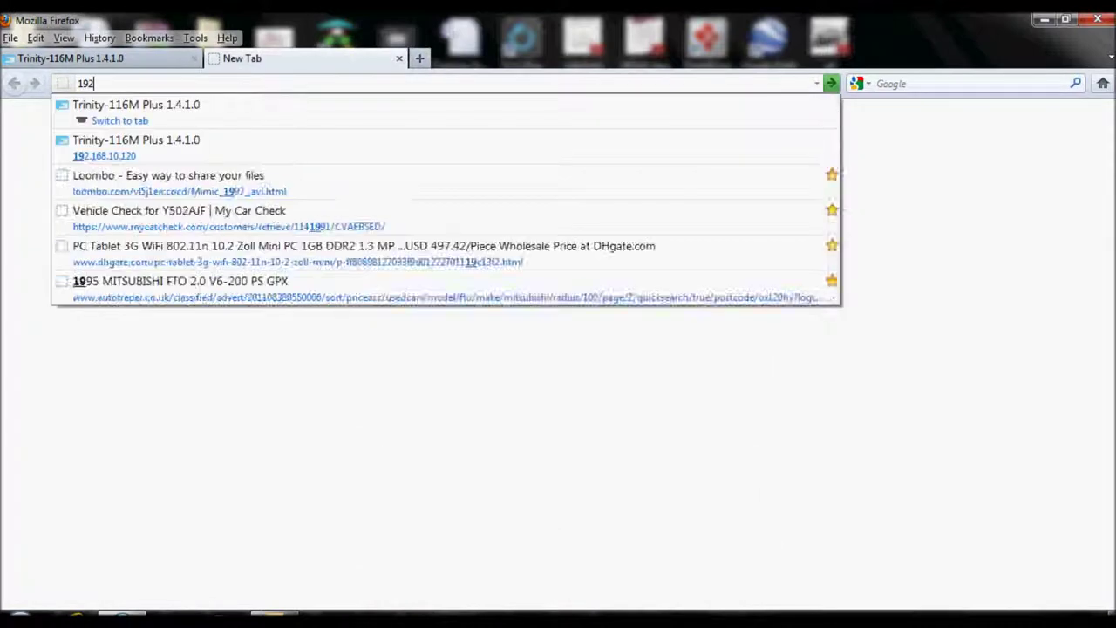
type(".")
key("Down")
key("Down")
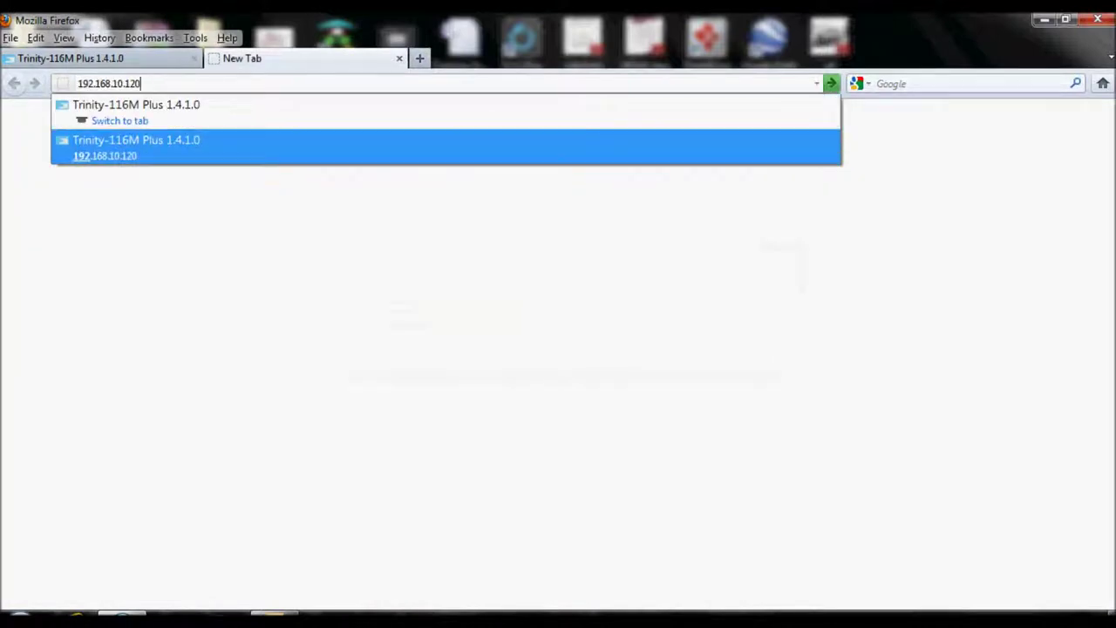
key("Return")
key("Return")
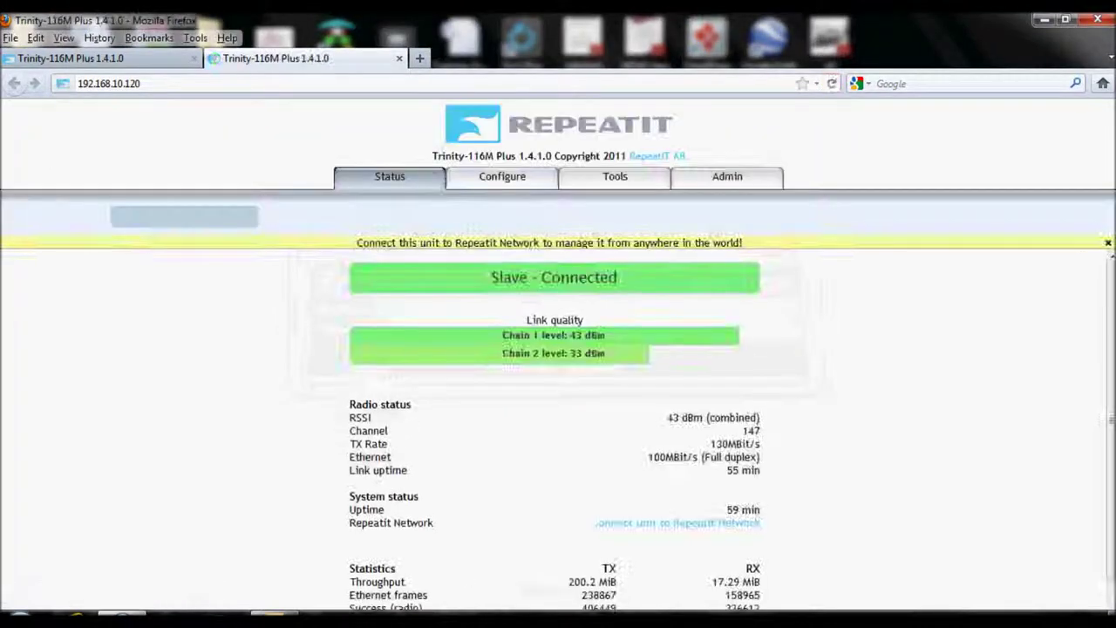
key("ctrl+Tab")
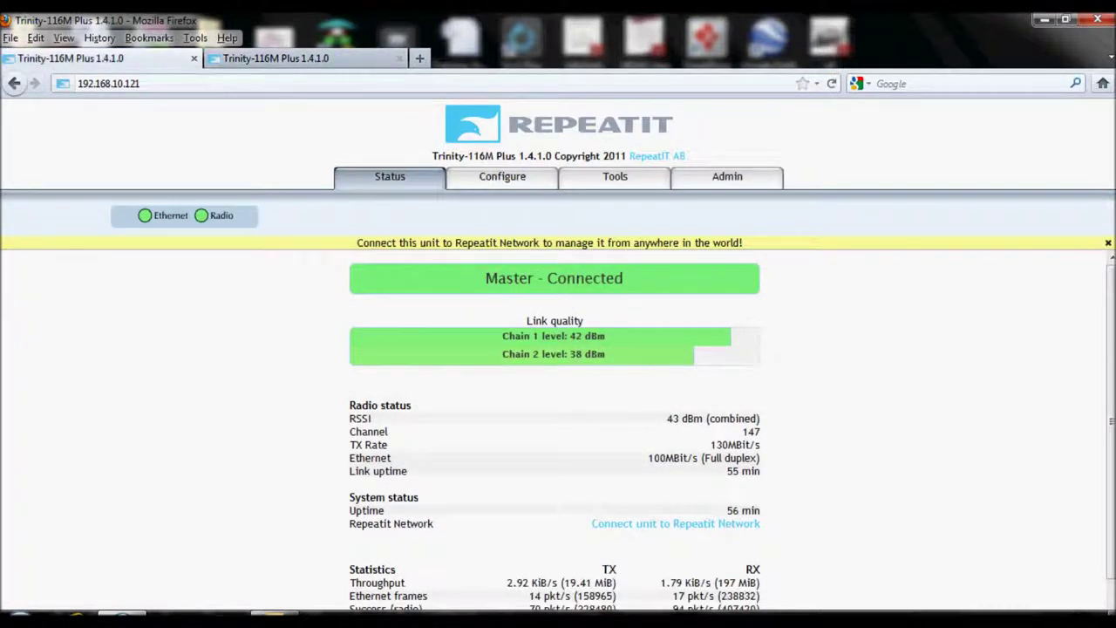
key("ctrl+Tab")
key("ctrl+Tab")
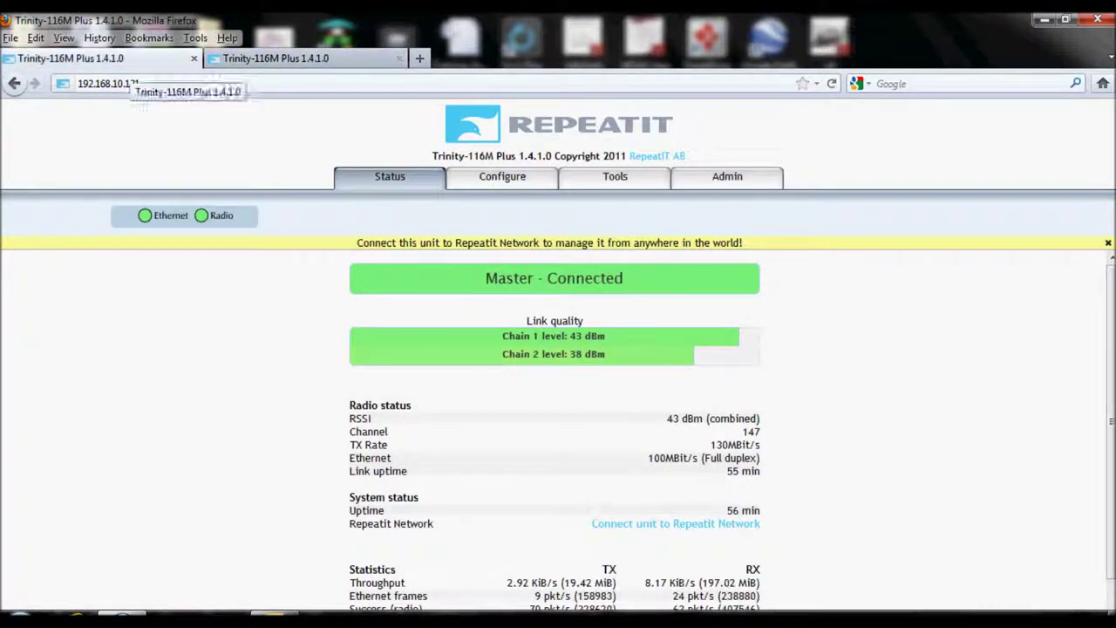
- Show the master unit's system settings from its Configure page
left_click(503, 176)
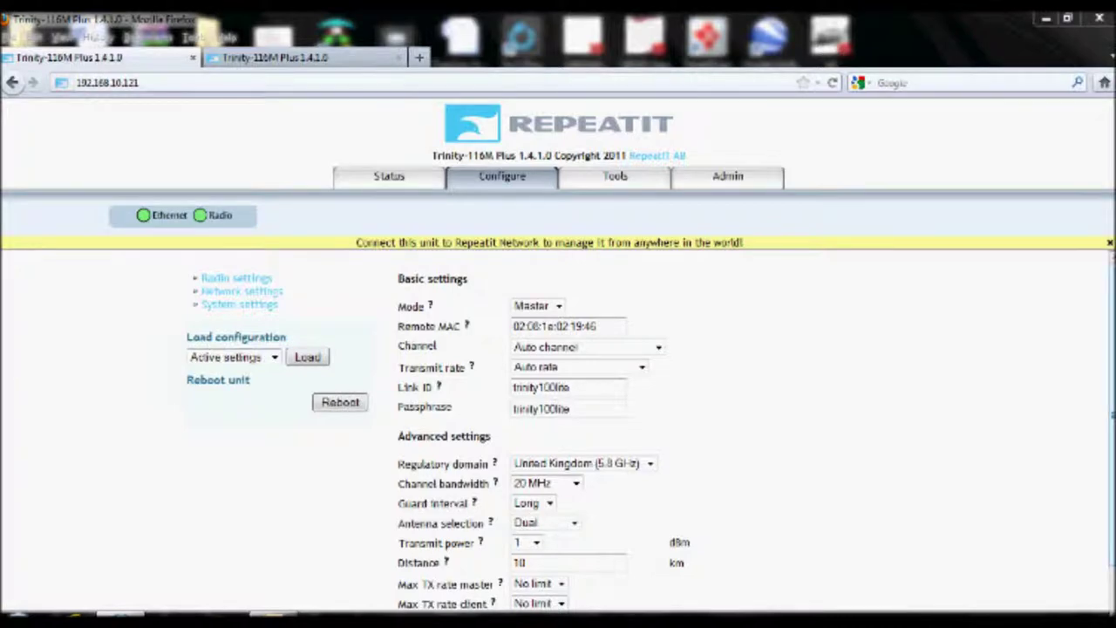
scroll(558, 418, "down", 1)
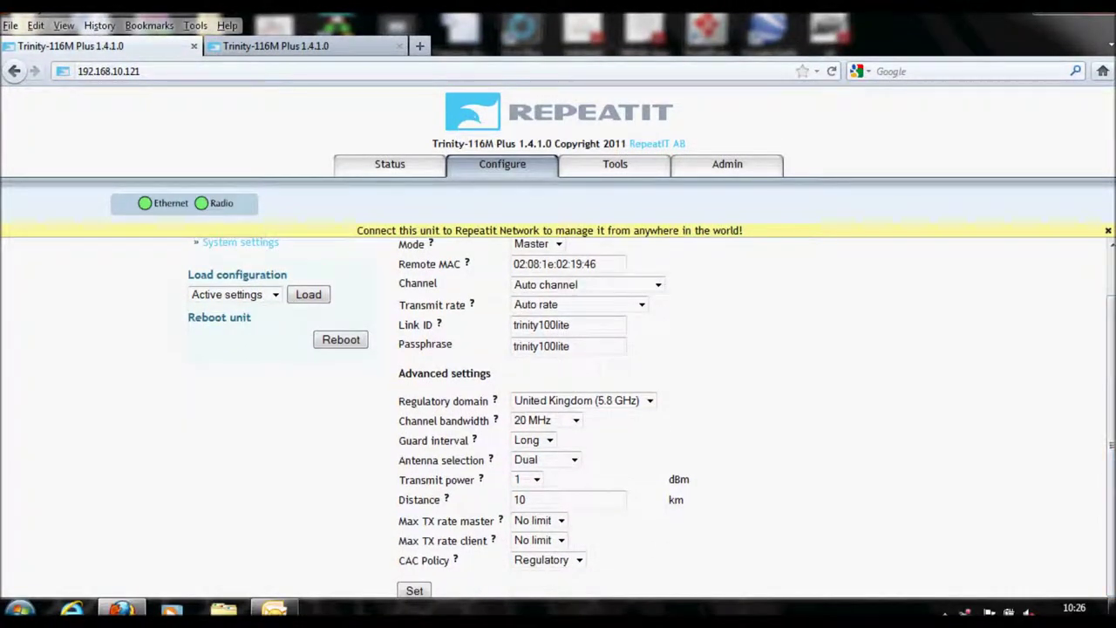
left_click(241, 241)
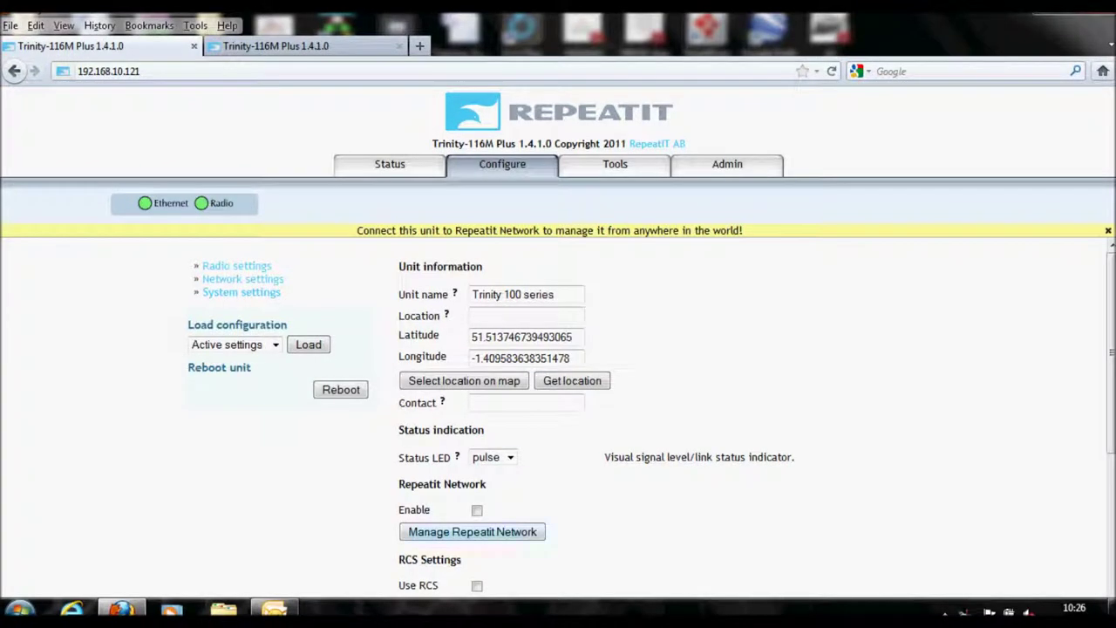
- Enable Repeatit Network and pin the unit on the map south of Woolley (51.5137, -1.4096)
left_click(477, 510)
key("ctrl+Tab")
left_click(464, 379)
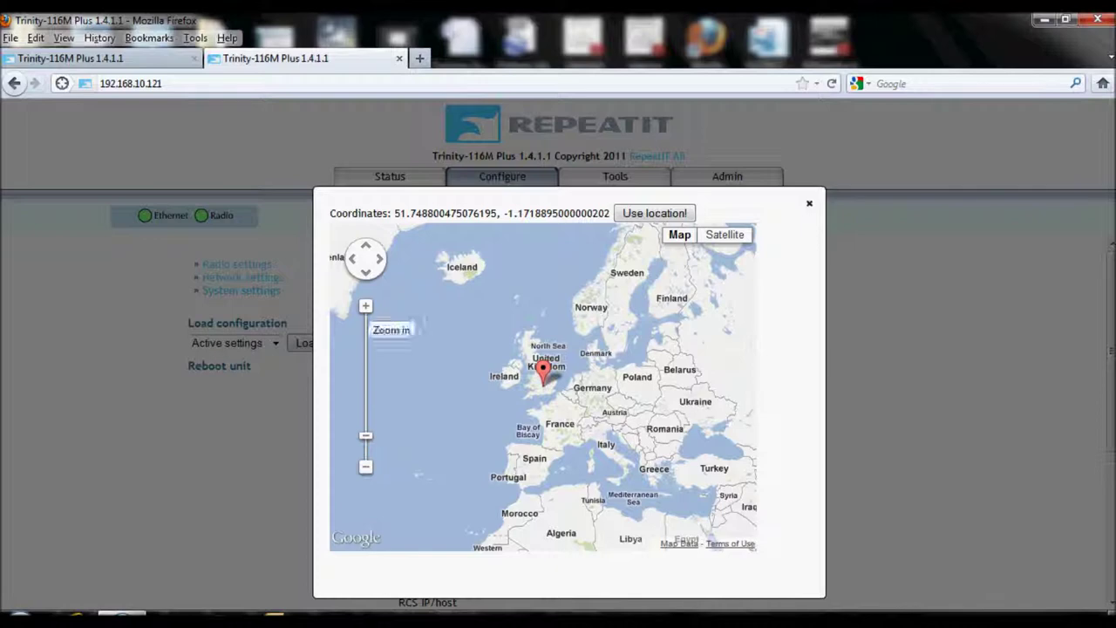
left_click(366, 305)
left_click(366, 305)
left_click(365, 305)
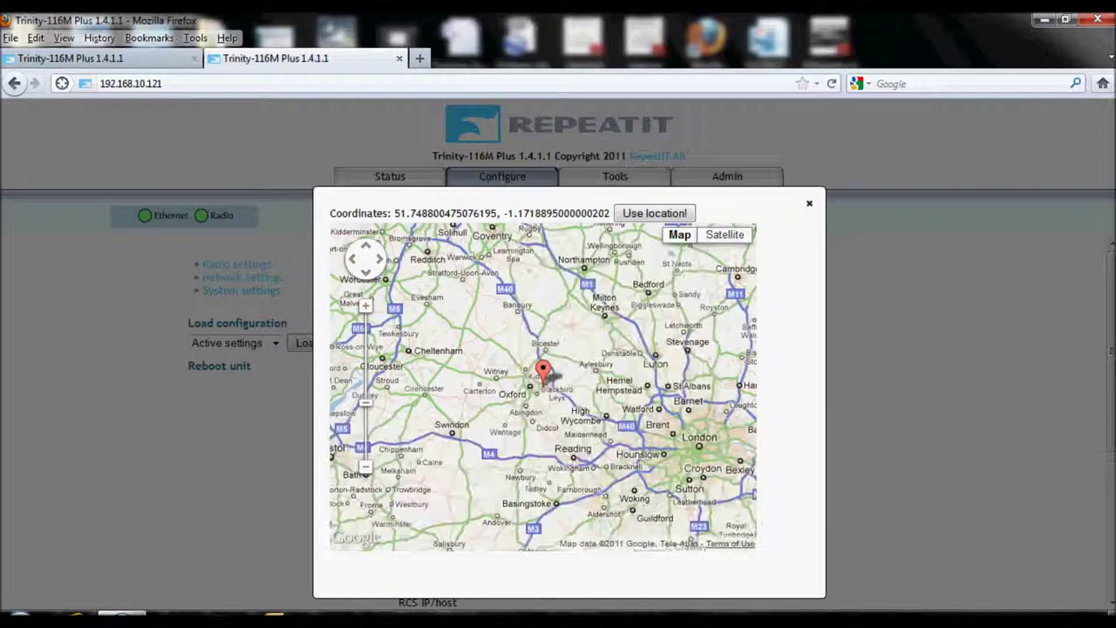
left_click(365, 305)
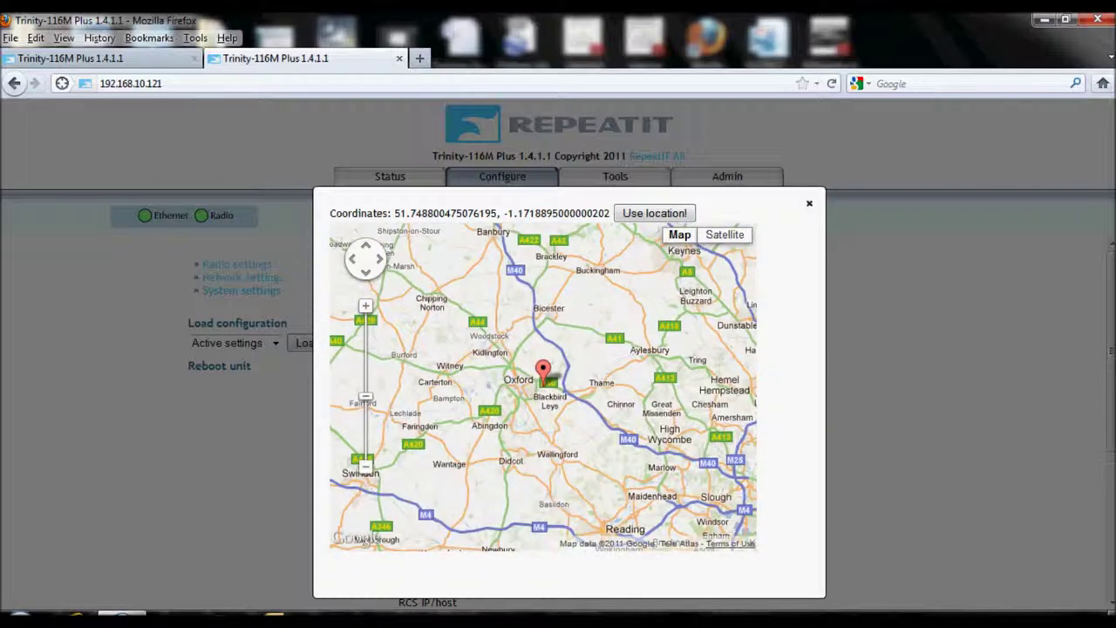
scroll(630, 330, "down", 1)
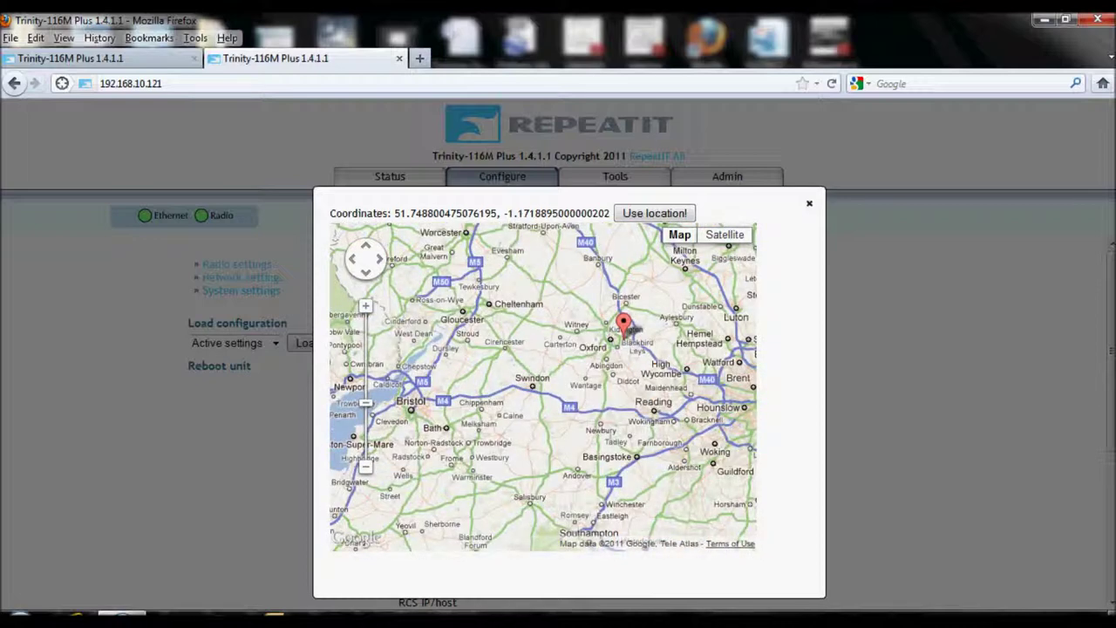
left_click(560, 388)
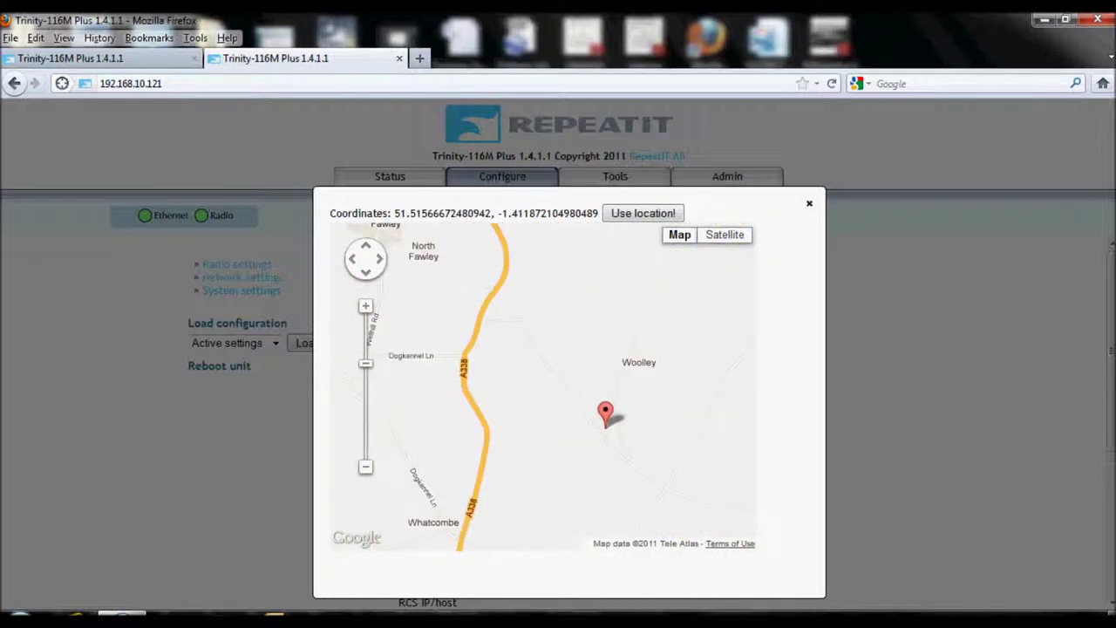
left_click(587, 415)
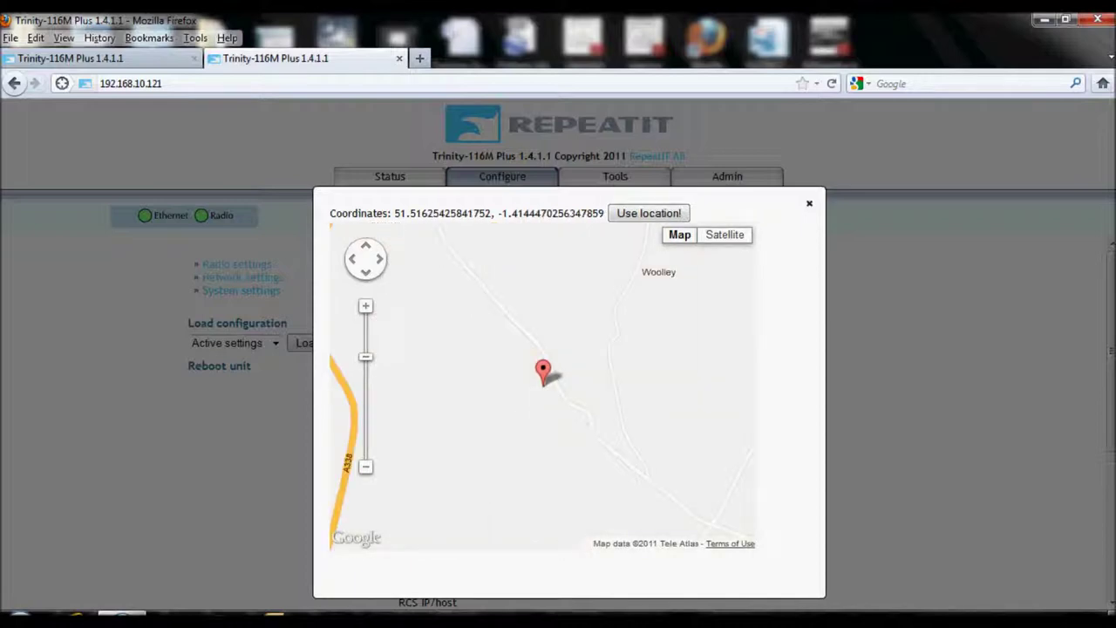
left_click(570, 406)
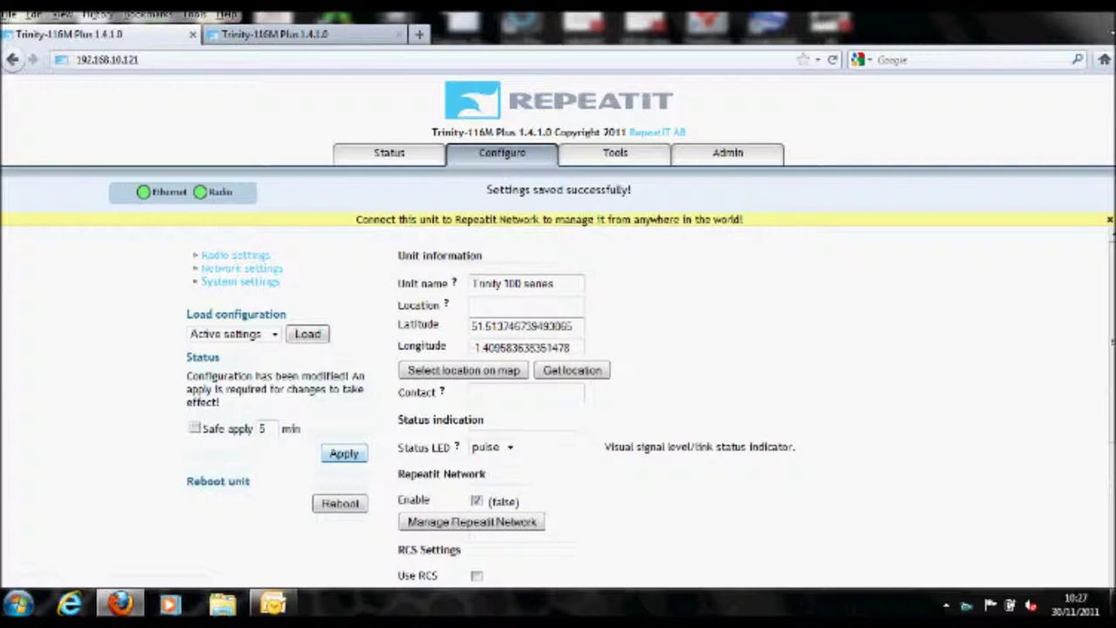
- Apply the configuration with Repeatit Network enabled and save it to flash
left_click(344, 453)
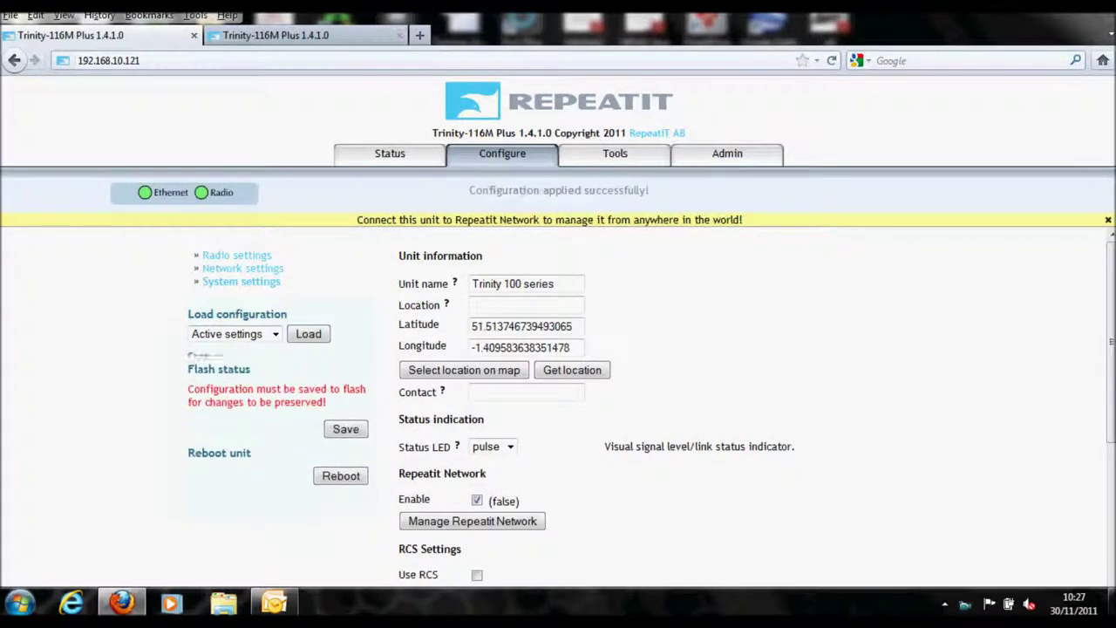
left_click(345, 416)
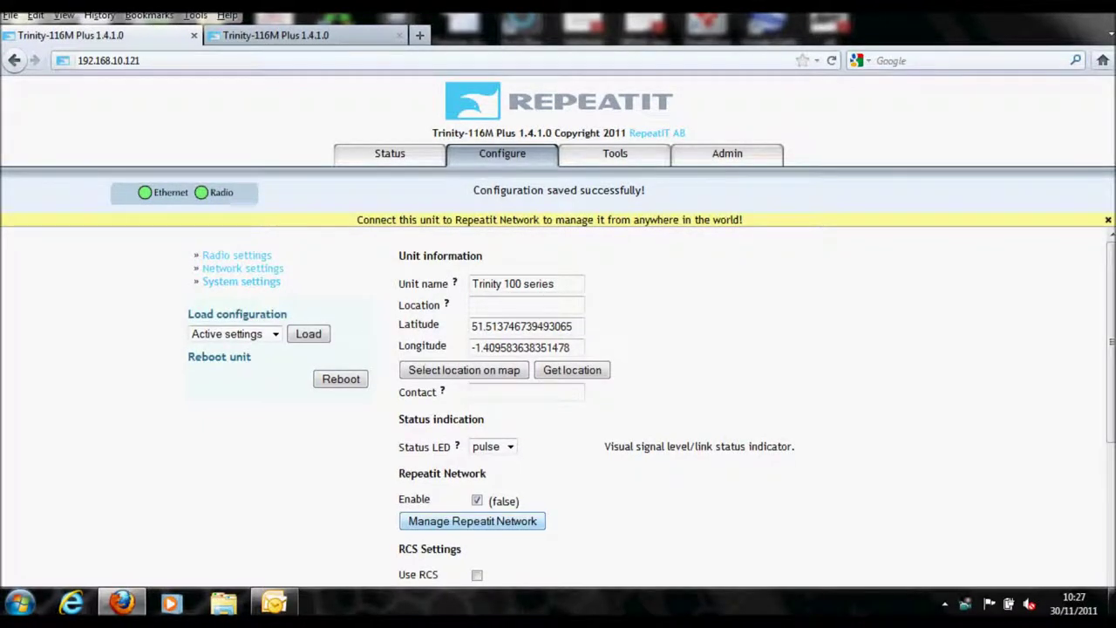
left_click(471, 520)
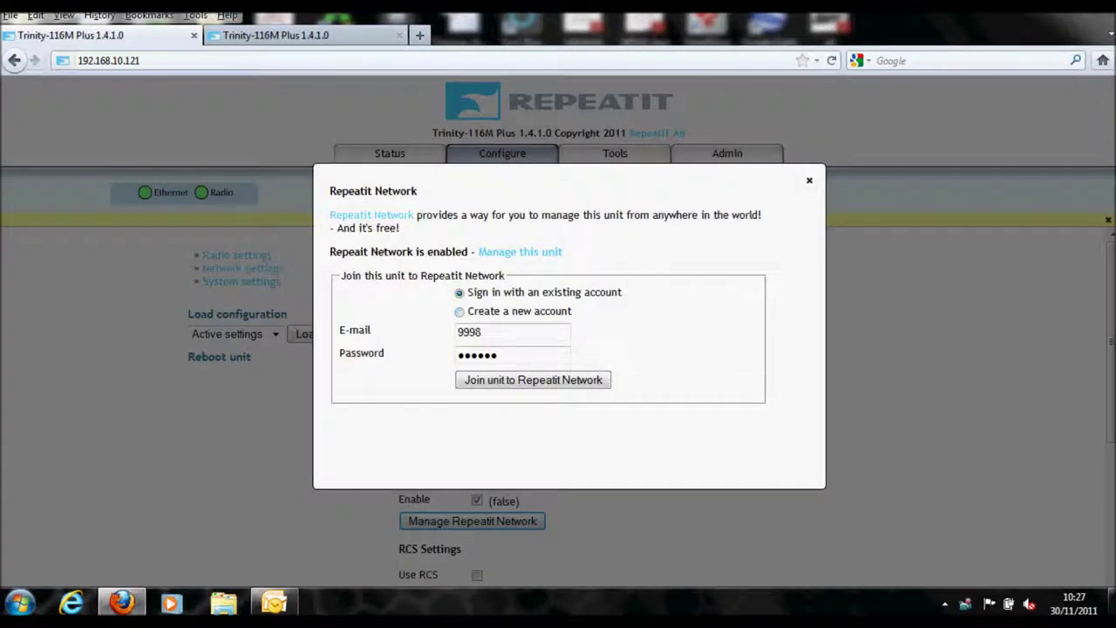
- Join the unit to Repeatit Network by entering the account e-mail and password
left_click(480, 331)
key("BackSpace")
key("BackSpace")
key("BackSpace")
key("BackSpace")
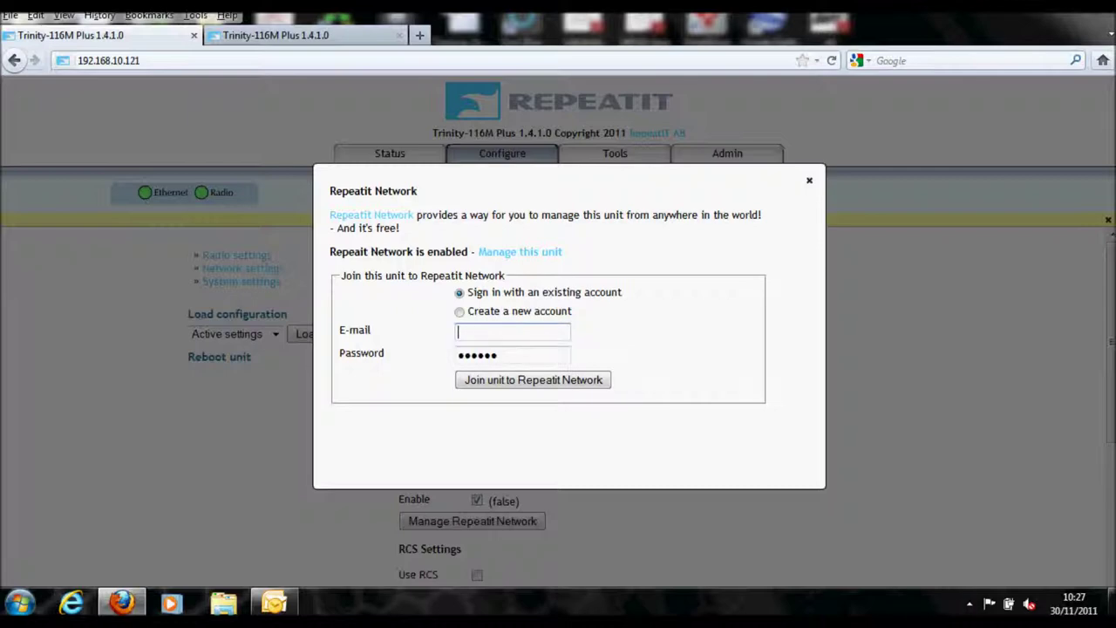
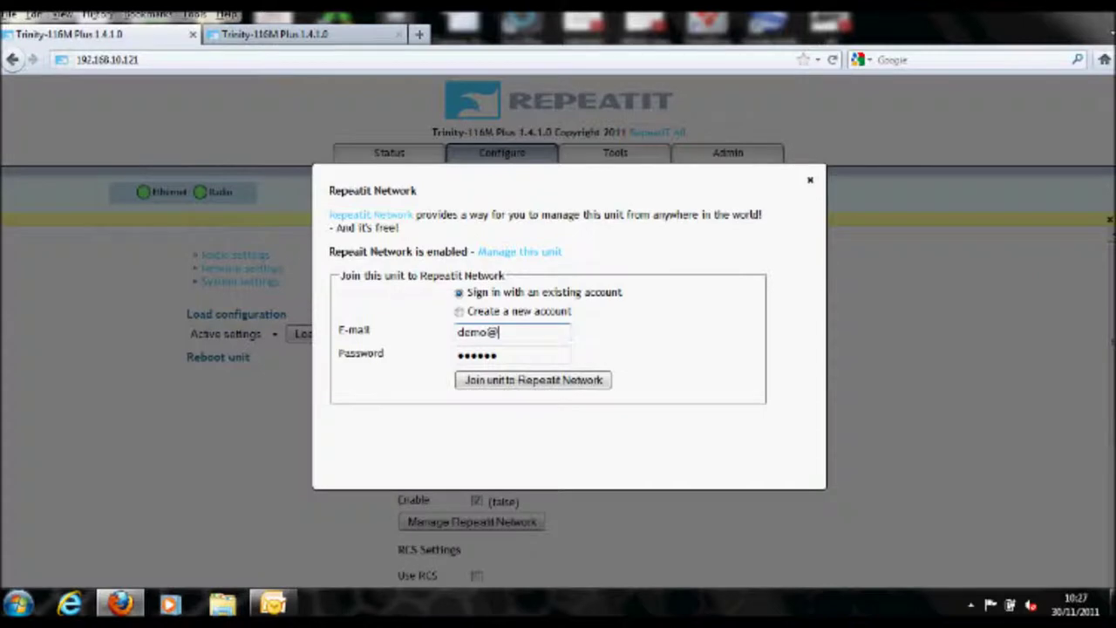
key("Tab")
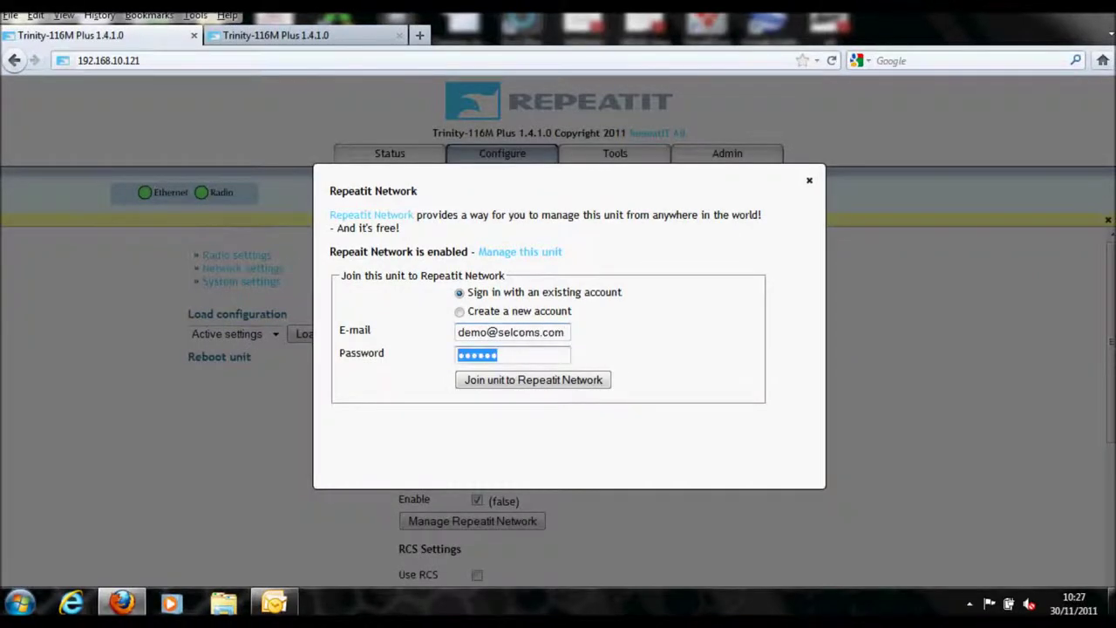
type("de")
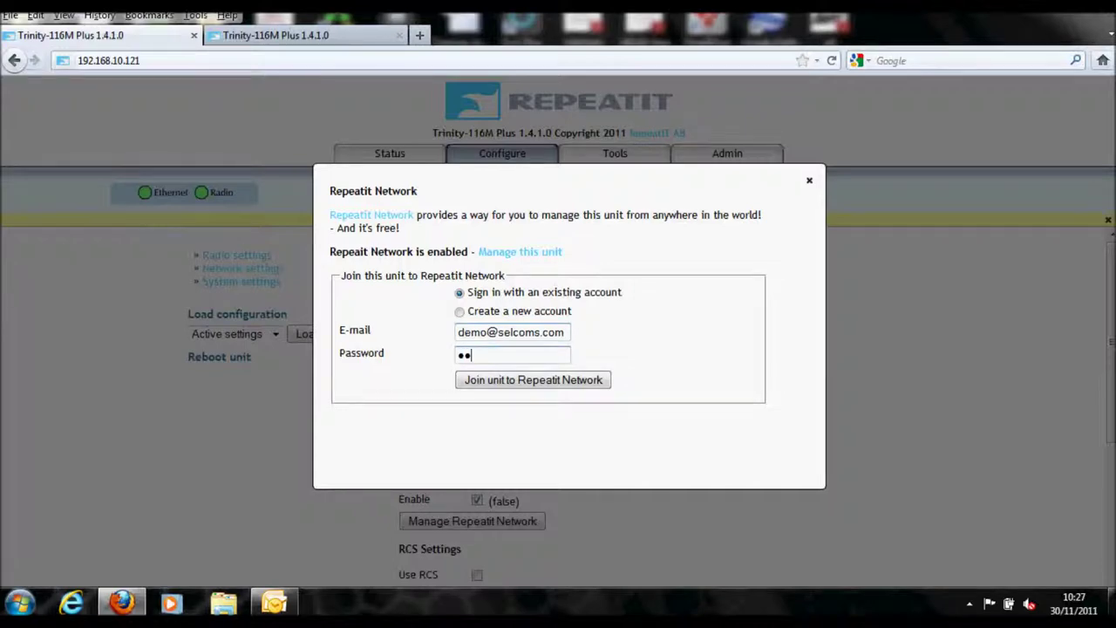
type("mo1234")
key("Tab")
key("Return")
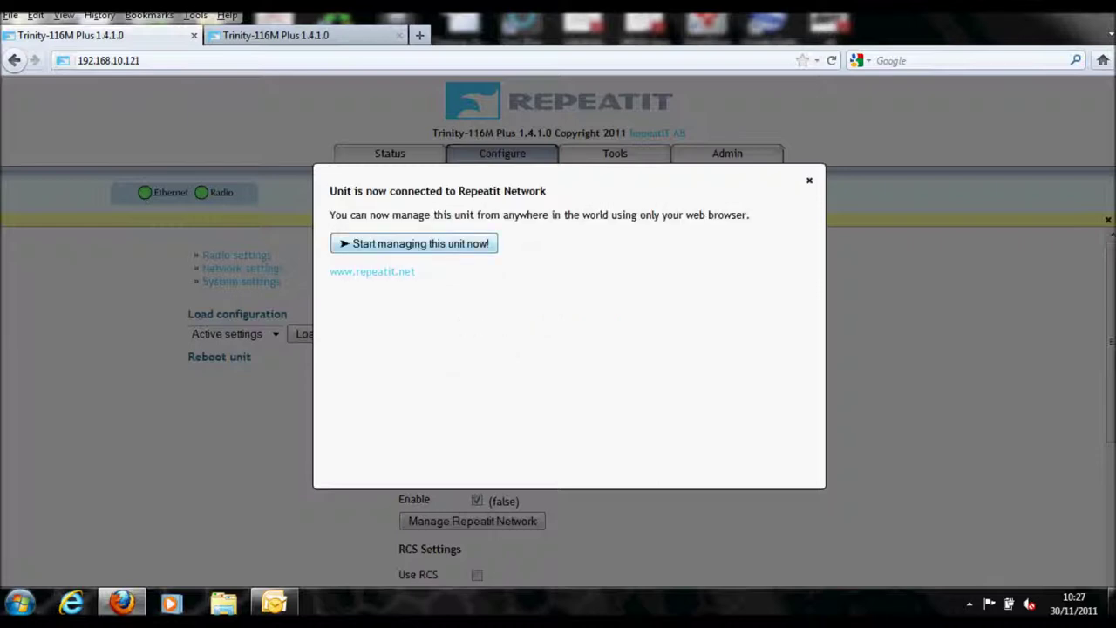
- Manage the unit from the cloud and sign in to Repeatit Cloud Network
left_click(413, 244)
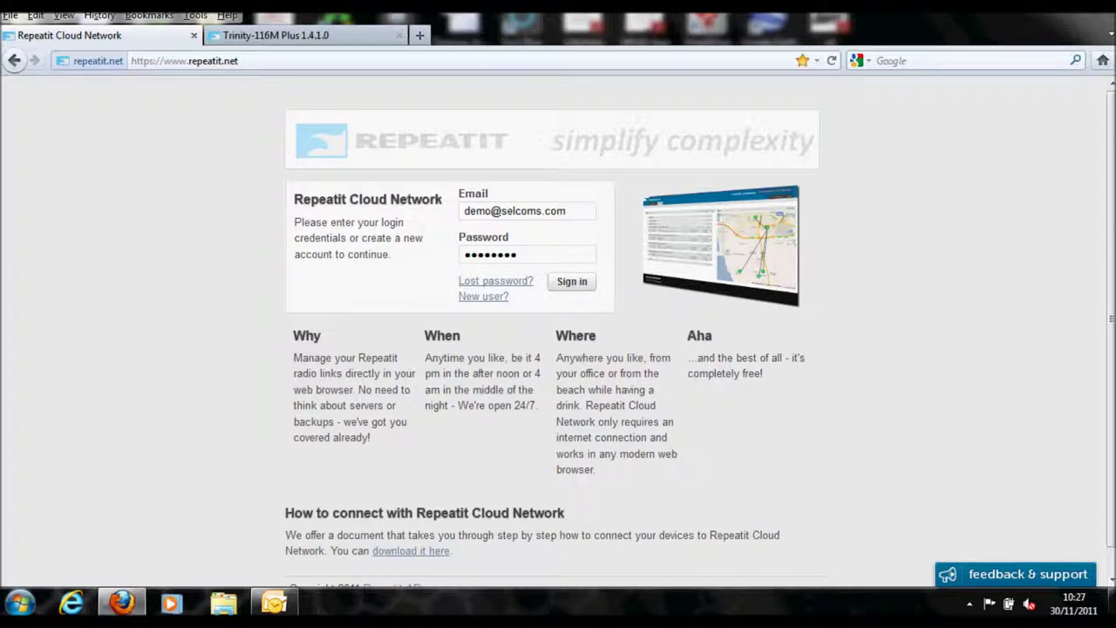
key("Return")
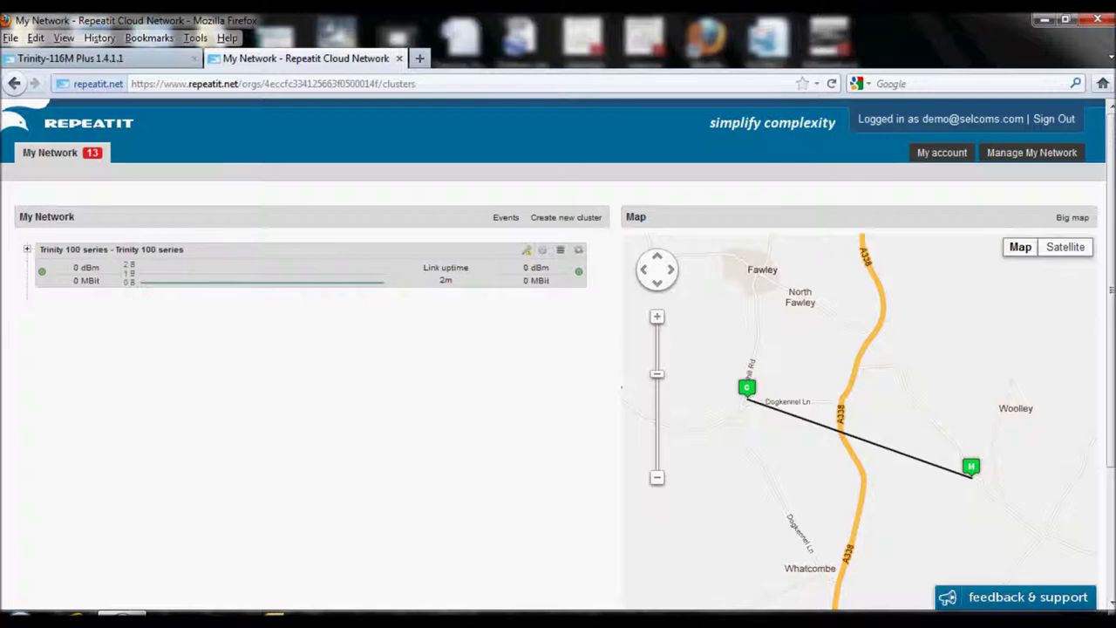
- Open the My Network events list to reach the Trinity 100 series link
left_click(92, 152)
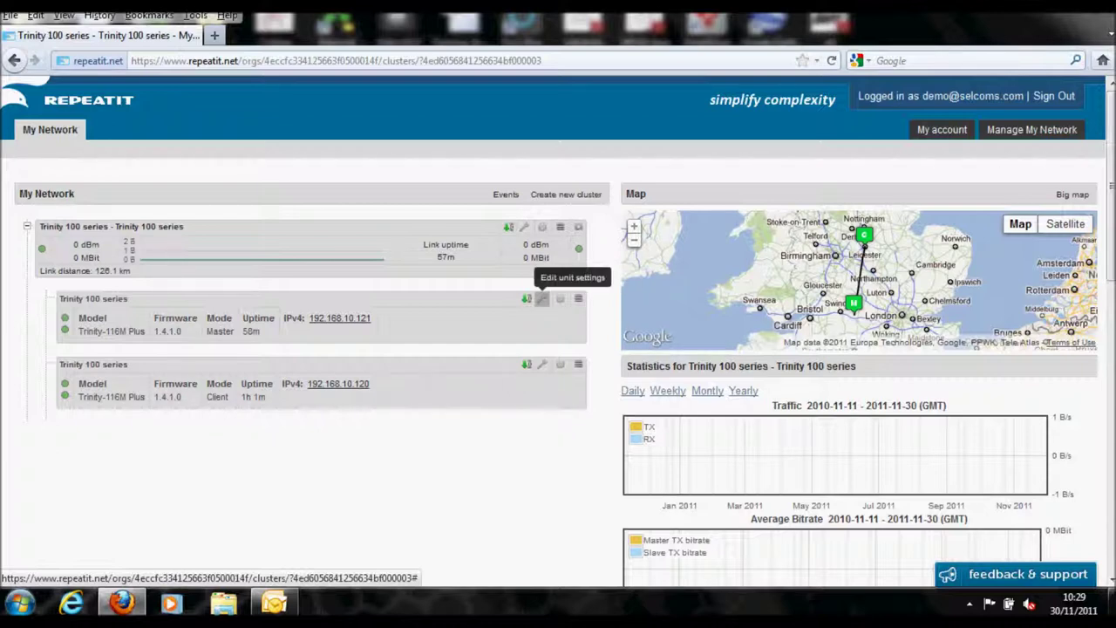
left_click(542, 298)
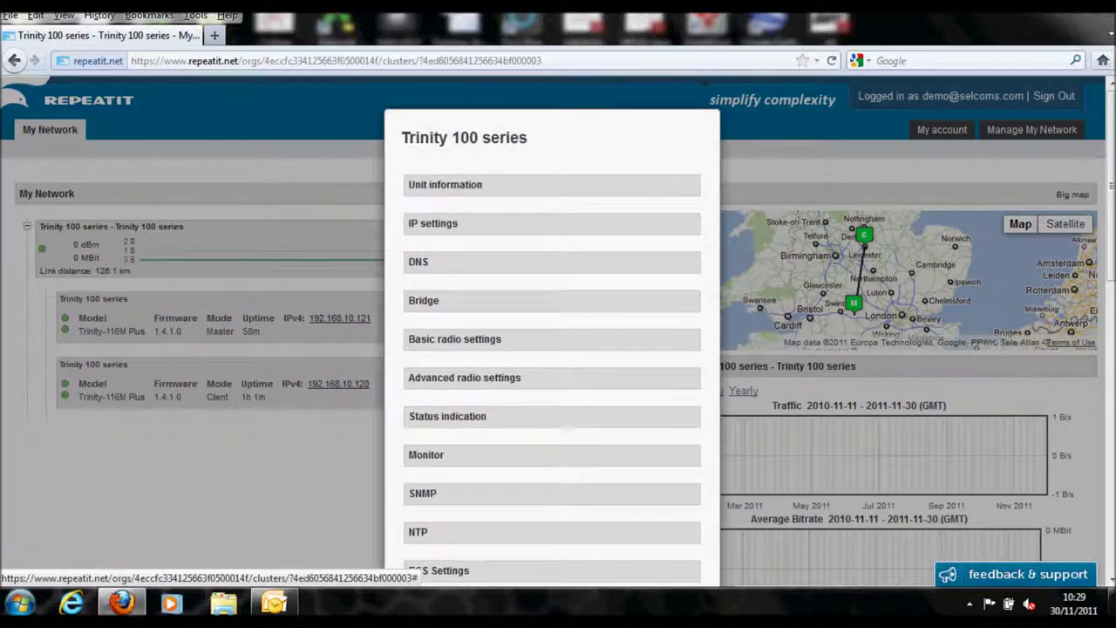
scroll(558, 338, "down", 5)
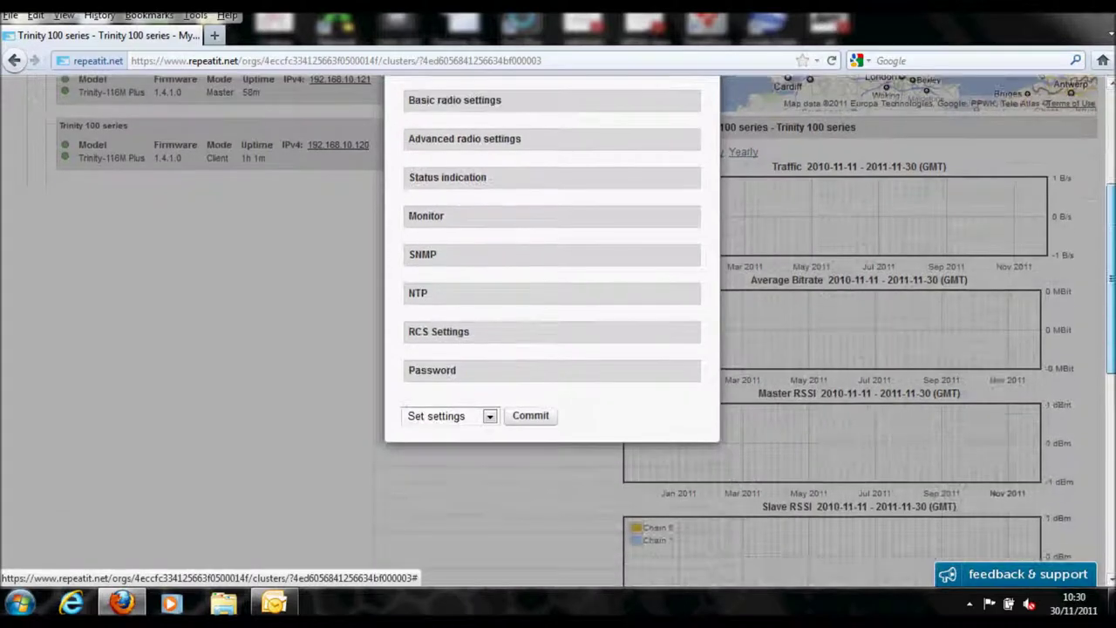
scroll(558, 337, "up", 2)
scroll(558, 331, "up", 3)
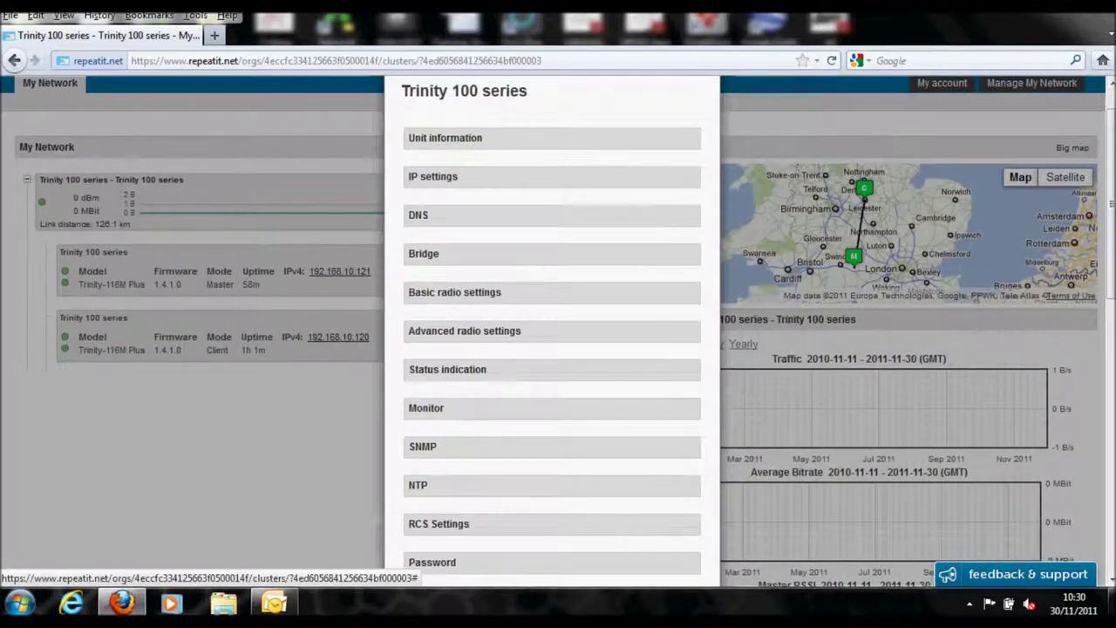
key("Escape")
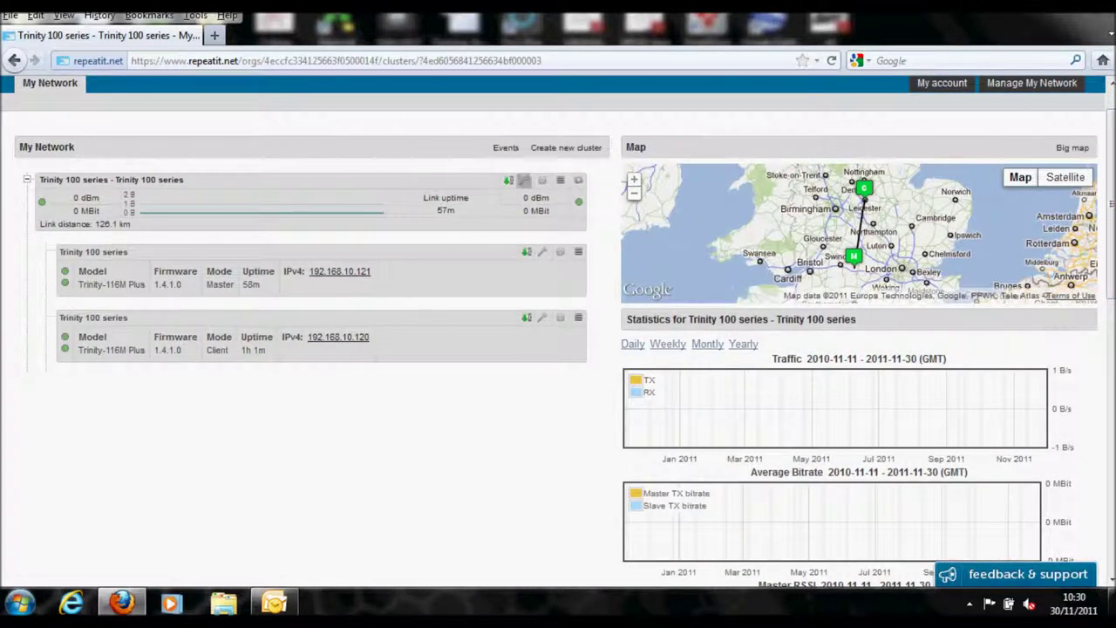
left_click(524, 180)
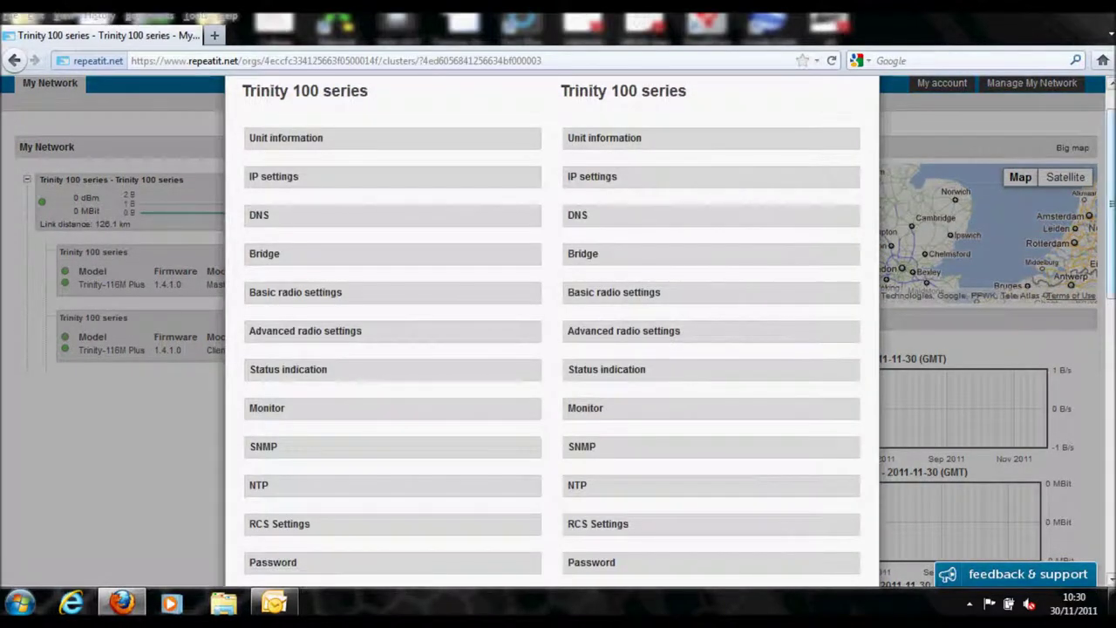
scroll(552, 348, "up", 1)
scroll(558, 349, "down", 3)
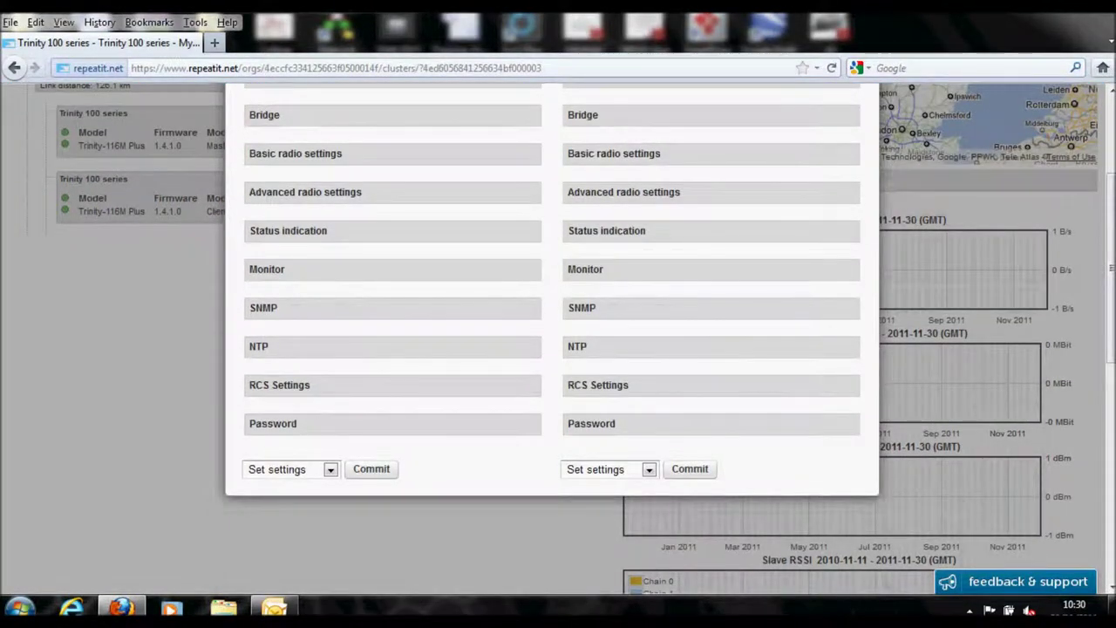
key("Escape")
scroll(558, 349, "up", 3)
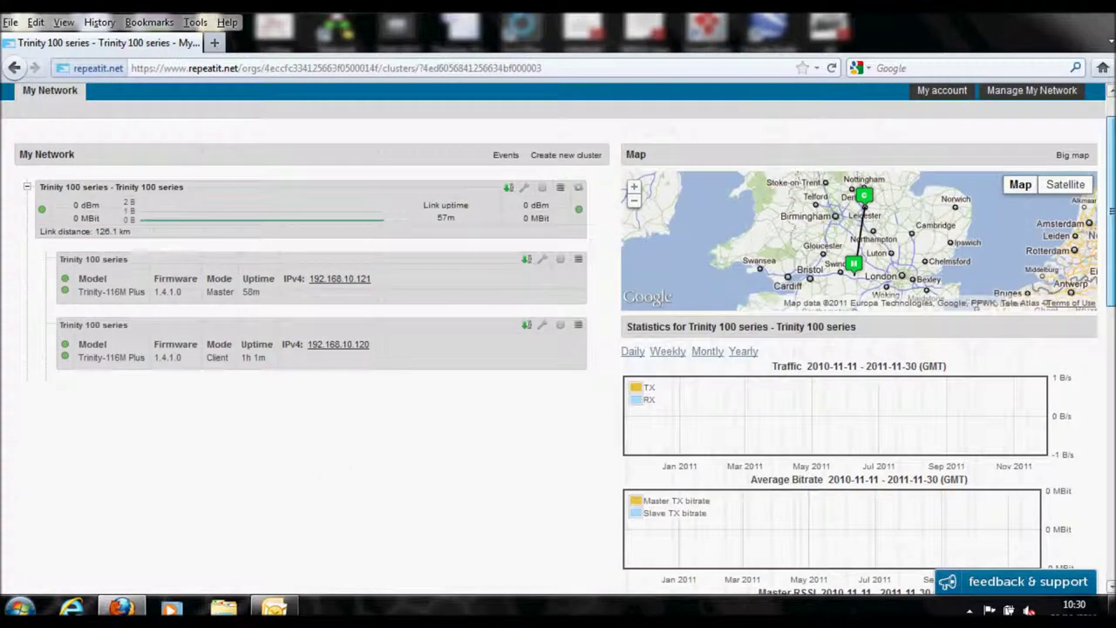